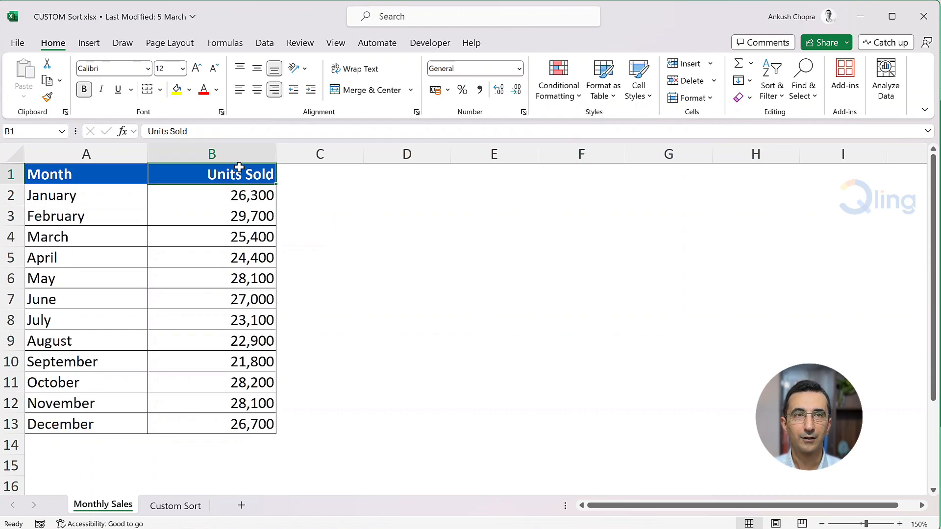
Sort the monthly sales table by Units Sold from smallest to largest, and re-sort it by Month from A to Z.
{"action": "left_click", "coordinate": [259, 216]}
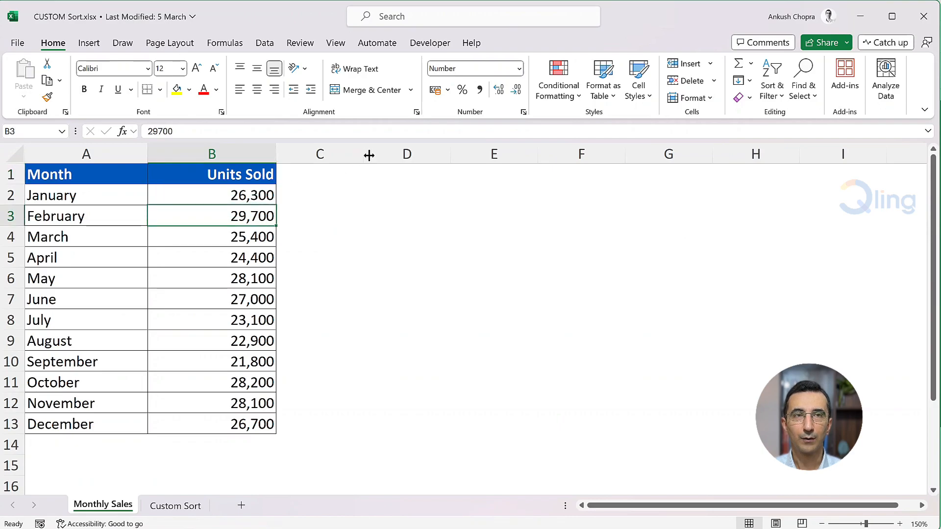
{"action": "left_click", "coordinate": [268, 45]}
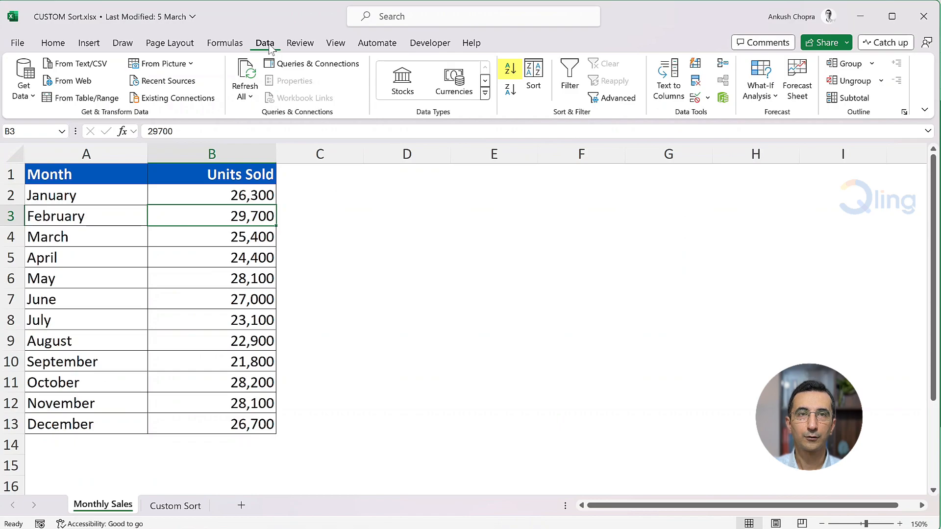
{"action": "left_click", "coordinate": [511, 69]}
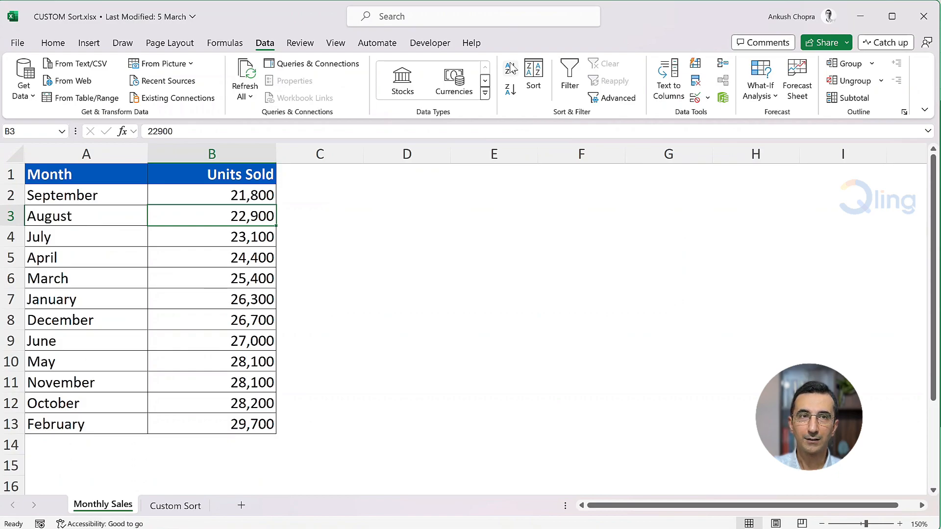
{"action": "left_click", "coordinate": [139, 221]}
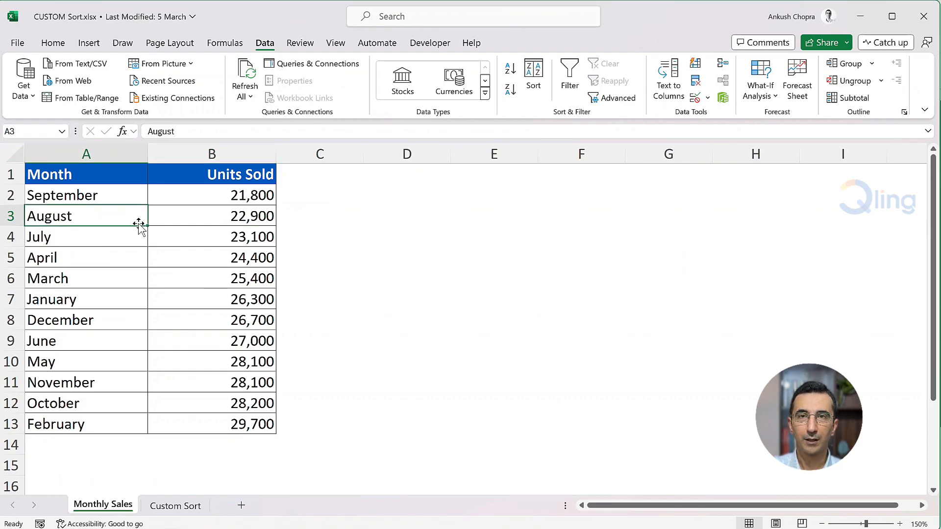
{"action": "left_click", "coordinate": [509, 68]}
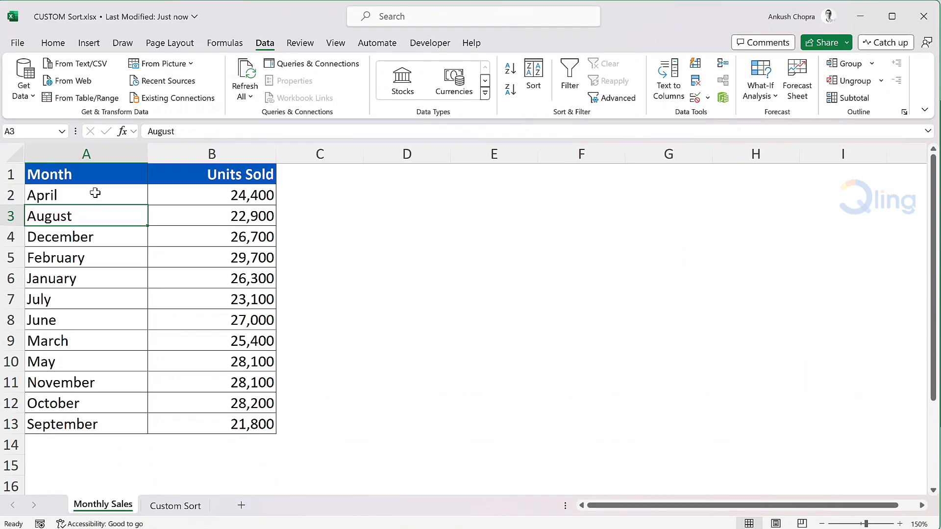
Sort the monthly sales table A1:B13 by Month in calendar order, using the built-in January, February, March custom list.
{"action": "left_click_drag", "start_coordinate": [88, 176], "coordinate": [235, 426]}
{"action": "left_click", "coordinate": [534, 73]}
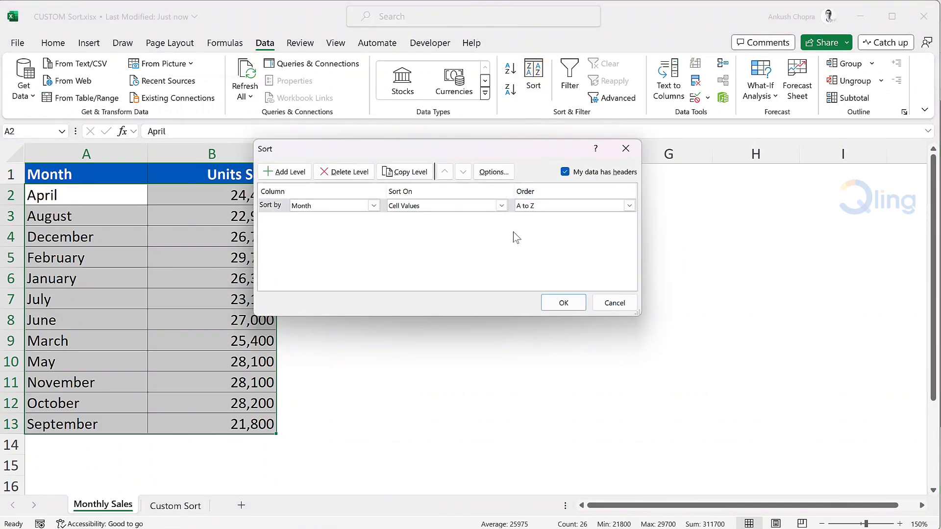
{"action": "left_click", "coordinate": [541, 207]}
{"action": "left_click", "coordinate": [543, 237]}
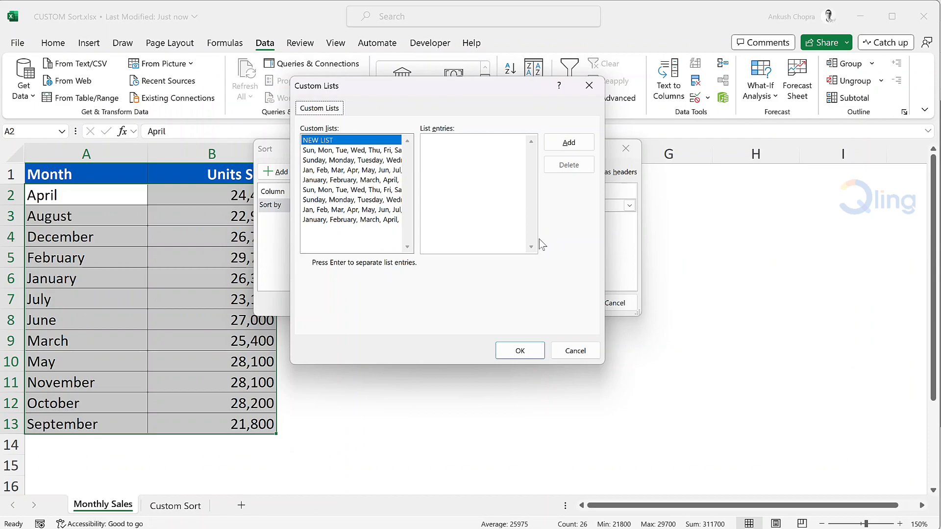
{"action": "left_click", "coordinate": [365, 219]}
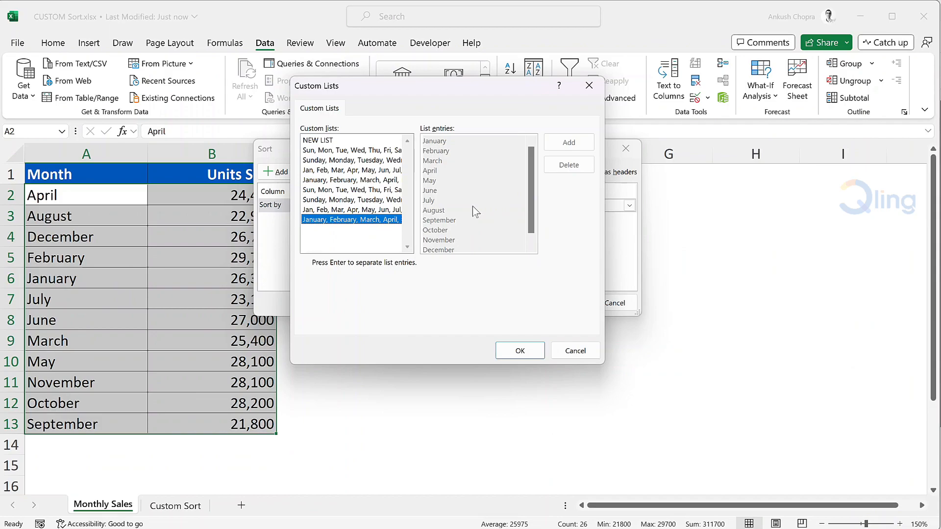
{"action": "left_click", "coordinate": [520, 350]}
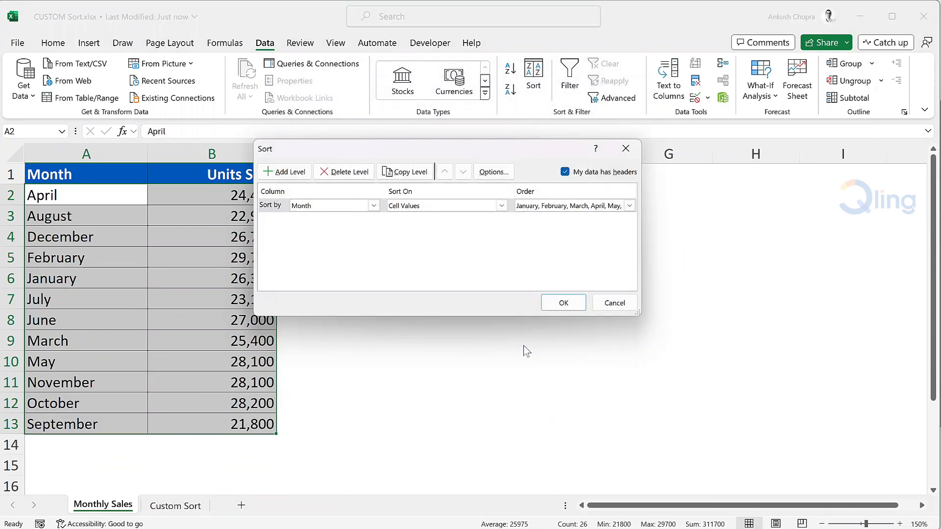
{"action": "left_click", "coordinate": [558, 305]}
{"action": "left_click", "coordinate": [558, 305]}
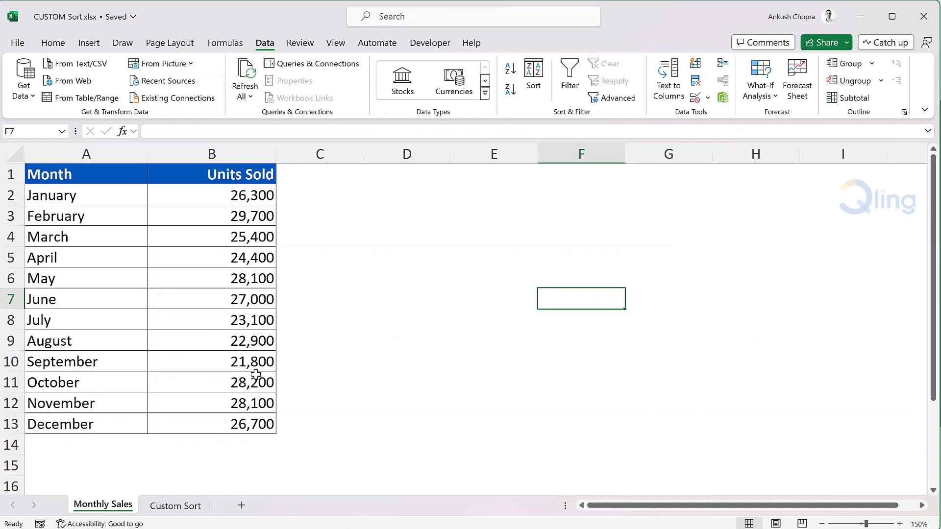
Start a sort of the orders table A1:C14 on the Custom Sort sheet, with Order Status as the sort column.
{"action": "left_click", "coordinate": [186, 506]}
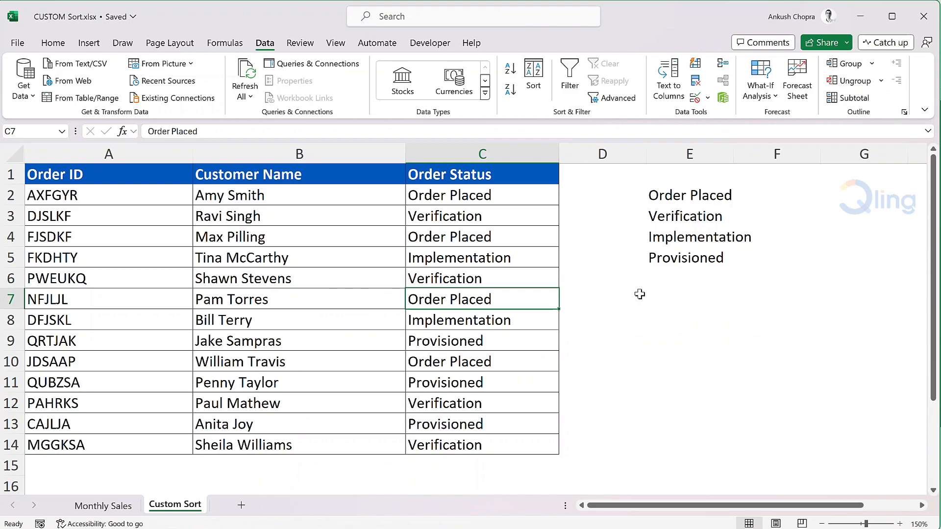
{"action": "left_click_drag", "start_coordinate": [158, 174], "coordinate": [500, 445]}
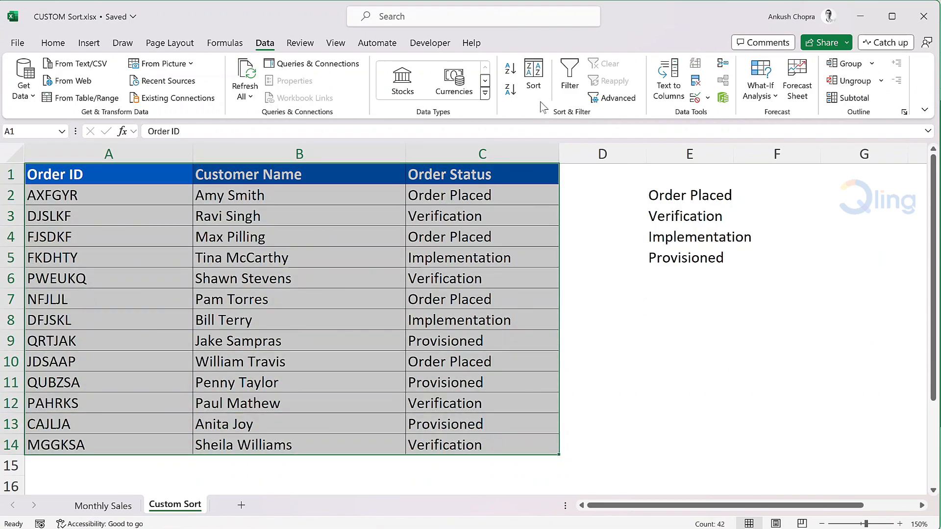
{"action": "left_click", "coordinate": [539, 80]}
{"action": "left_click", "coordinate": [355, 206]}
{"action": "left_click", "coordinate": [337, 235]}
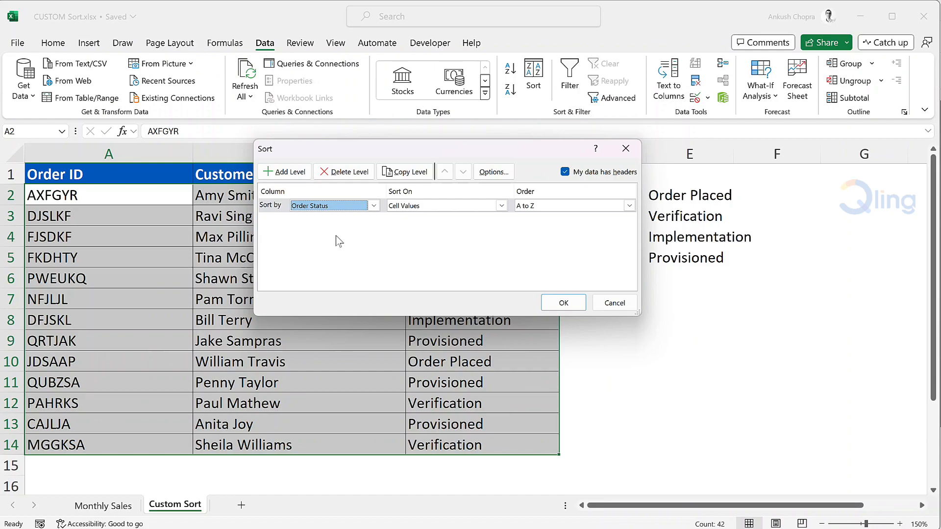
Define the custom sort order Order Placed, Verification, Implementation, Provisioned and apply it to the orders table.
{"action": "left_click", "coordinate": [549, 205]}
{"action": "left_click", "coordinate": [568, 236]}
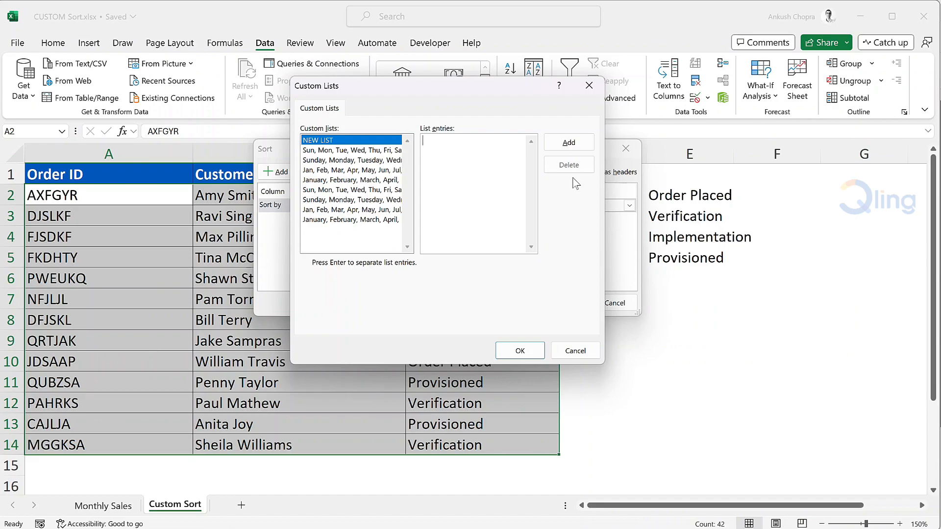
{"action": "type", "text": "Order Placed, Verification, Implementation, Provisioned"}
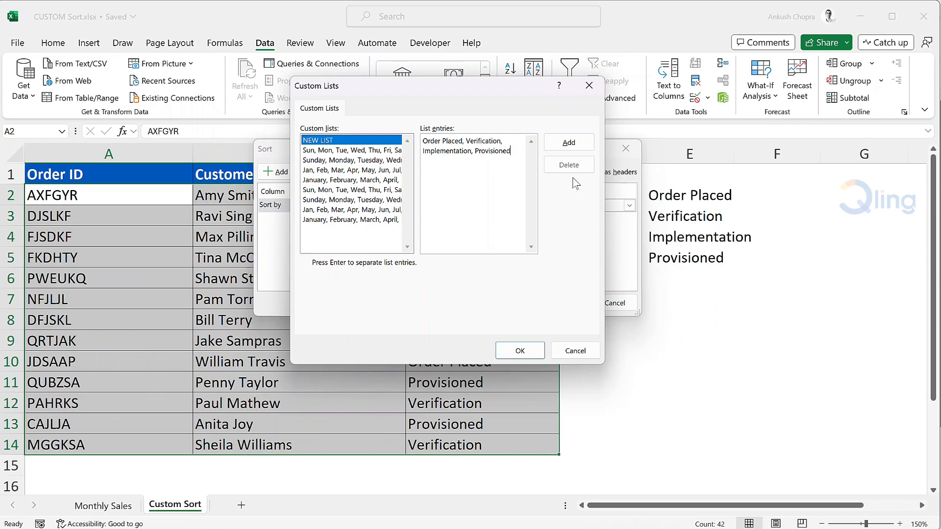
{"action": "left_click", "coordinate": [519, 351]}
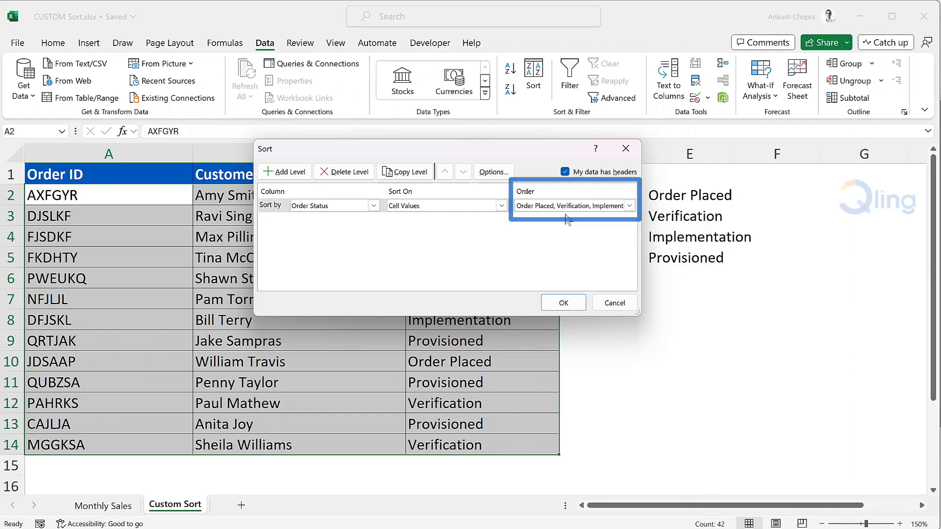
{"action": "left_click", "coordinate": [563, 302]}
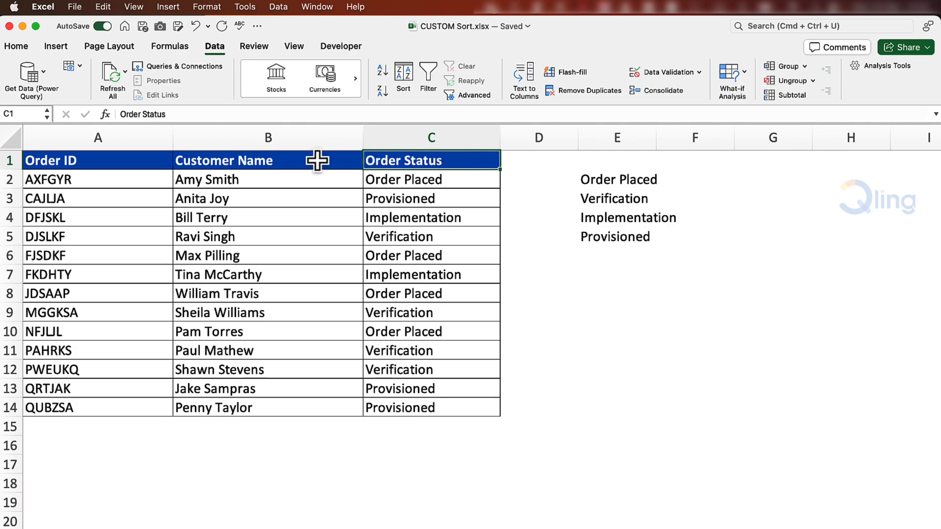
{"action": "left_click", "coordinate": [139, 161]}
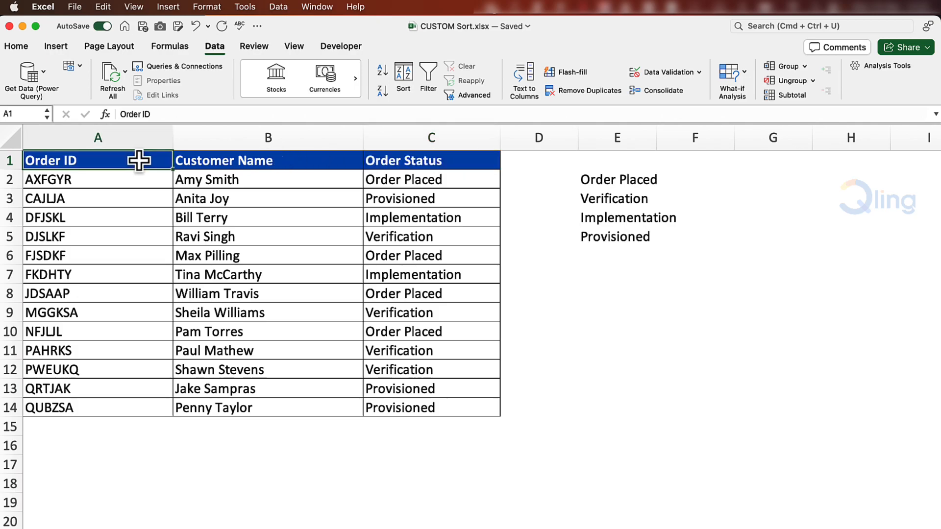
{"action": "left_click_drag", "start_coordinate": [139, 160], "coordinate": [443, 402]}
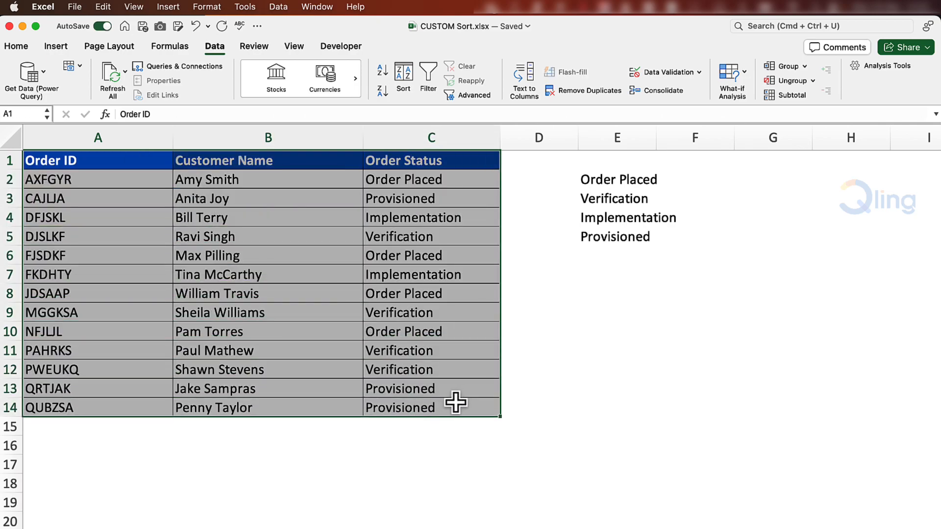
{"action": "left_click", "coordinate": [410, 83]}
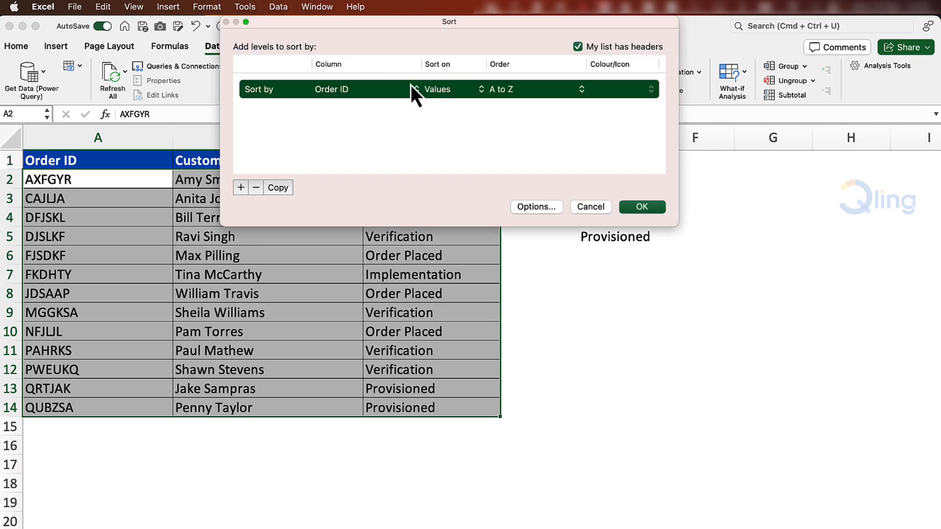
{"action": "left_click", "coordinate": [351, 91]}
{"action": "left_click", "coordinate": [361, 119]}
{"action": "left_click", "coordinate": [527, 96]}
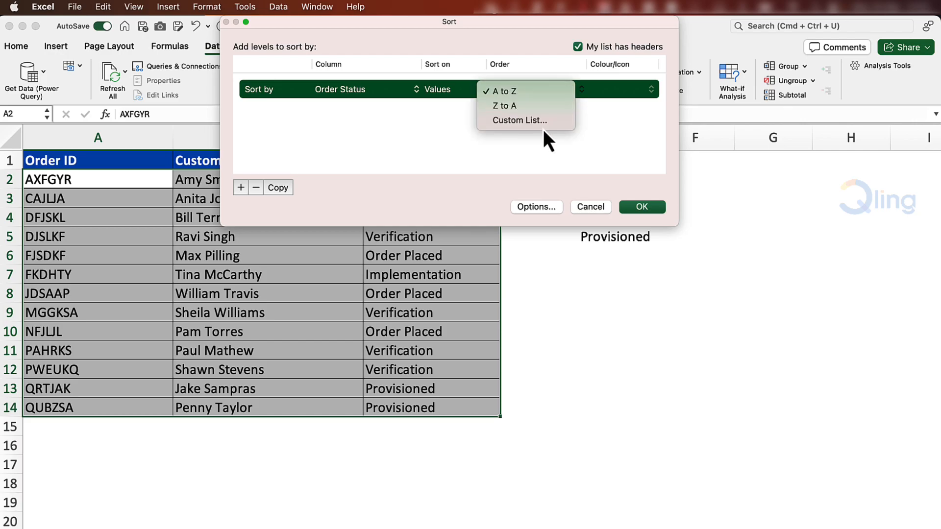
{"action": "left_click", "coordinate": [558, 124]}
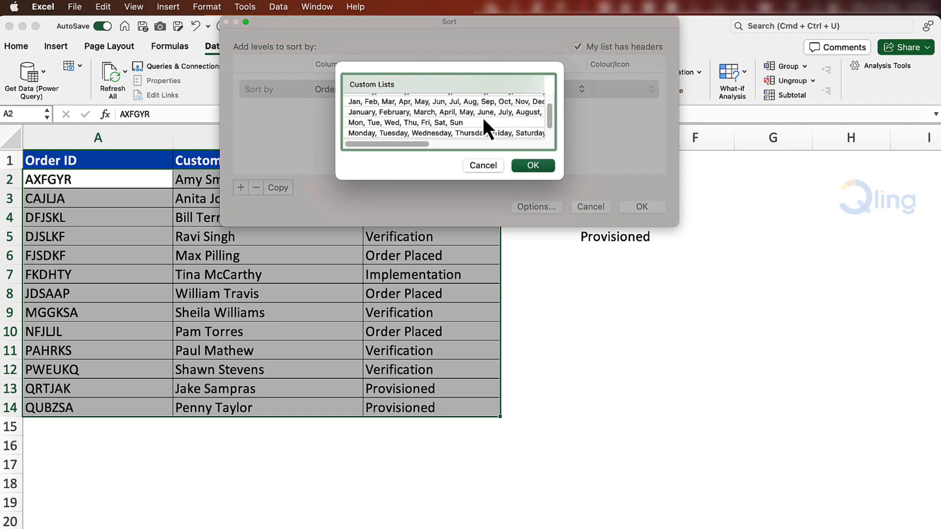
{"action": "scroll", "coordinate": [483, 122], "scroll_direction": "down", "scroll_amount": 2}
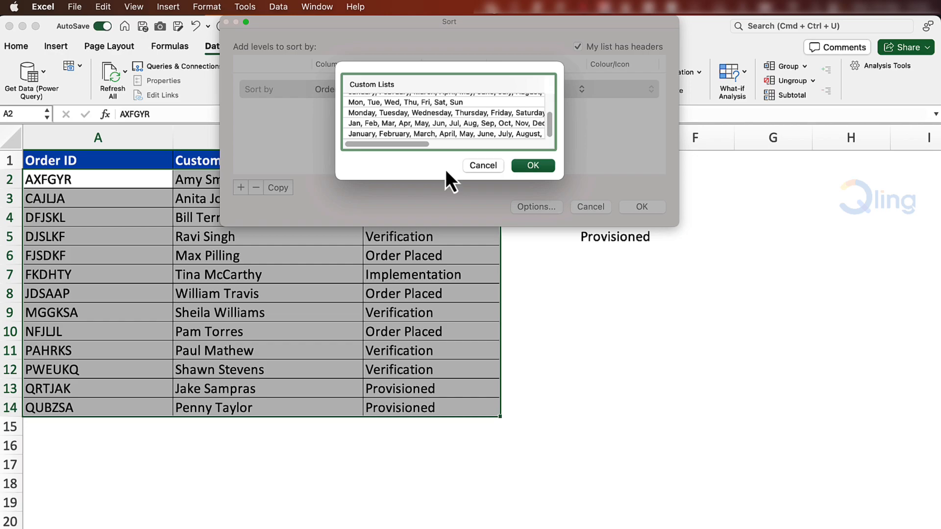
{"action": "left_click", "coordinate": [483, 166]}
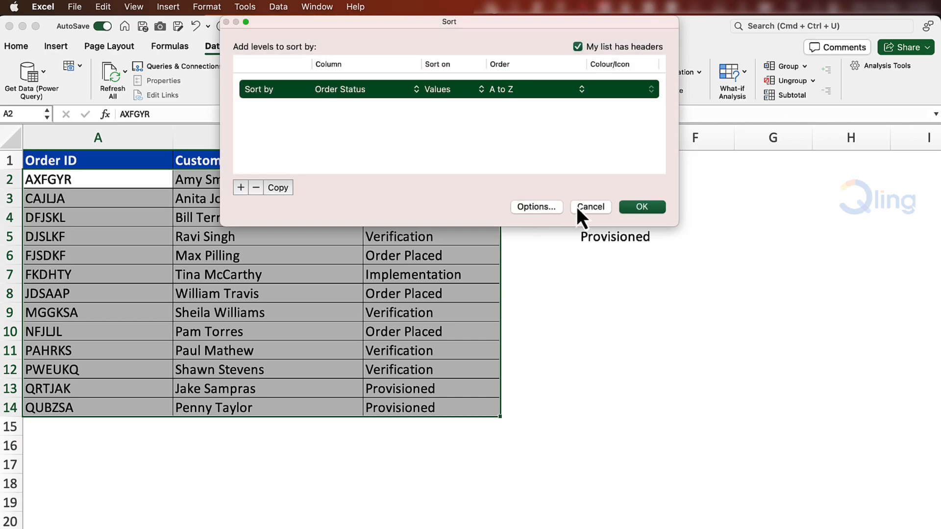
{"action": "left_click", "coordinate": [591, 207]}
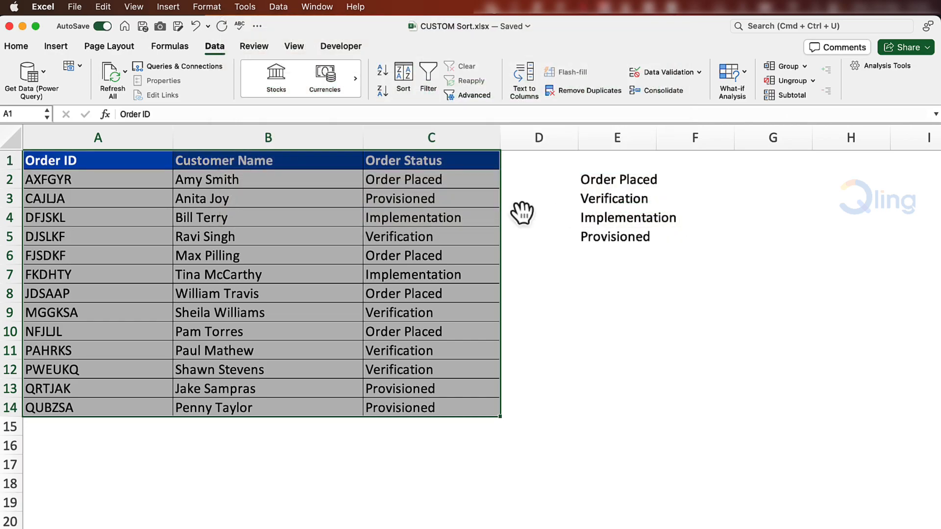
{"action": "left_click", "coordinate": [488, 212]}
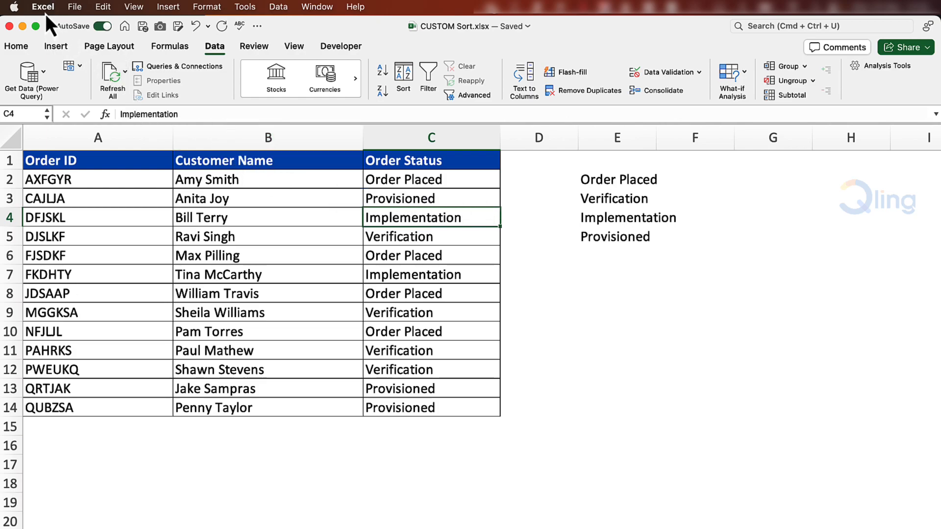
Add the custom list Order Placed, Verification, Implementation, Provisioned in the Excel preferences and close them.
{"action": "left_click", "coordinate": [46, 9]}
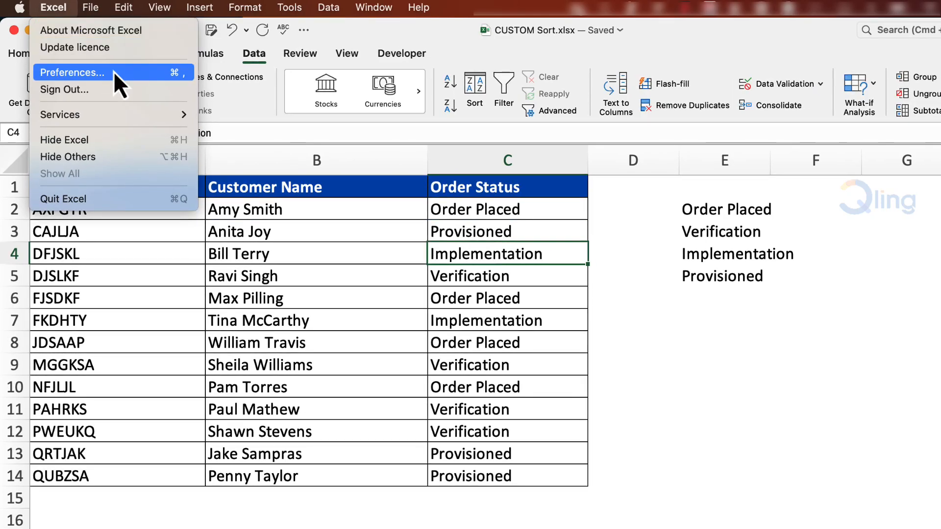
{"action": "left_click", "coordinate": [113, 71]}
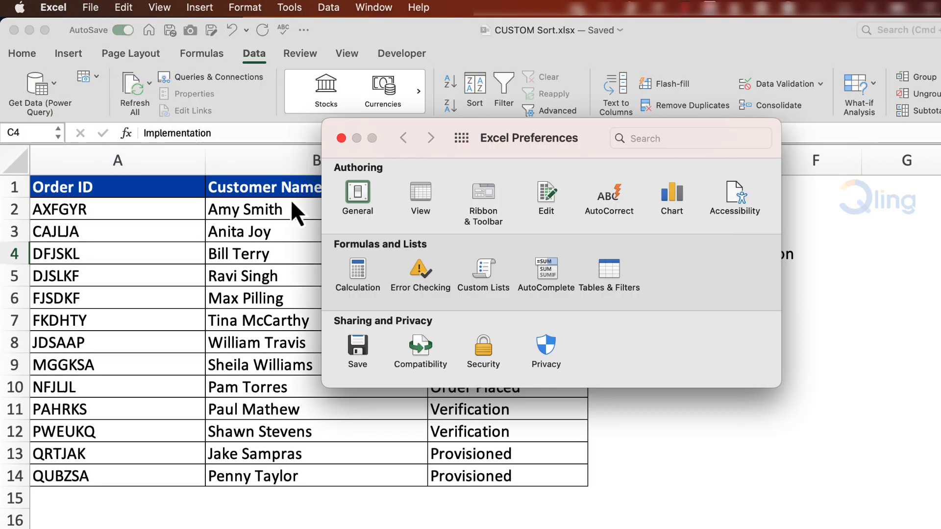
{"action": "left_click", "coordinate": [486, 293]}
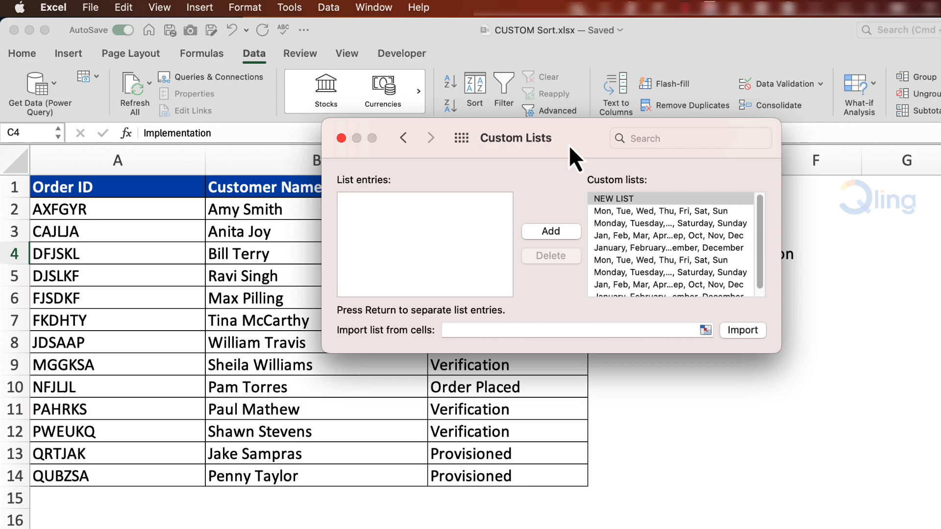
{"action": "left_click_drag", "start_coordinate": [568, 145], "coordinate": [437, 173]}
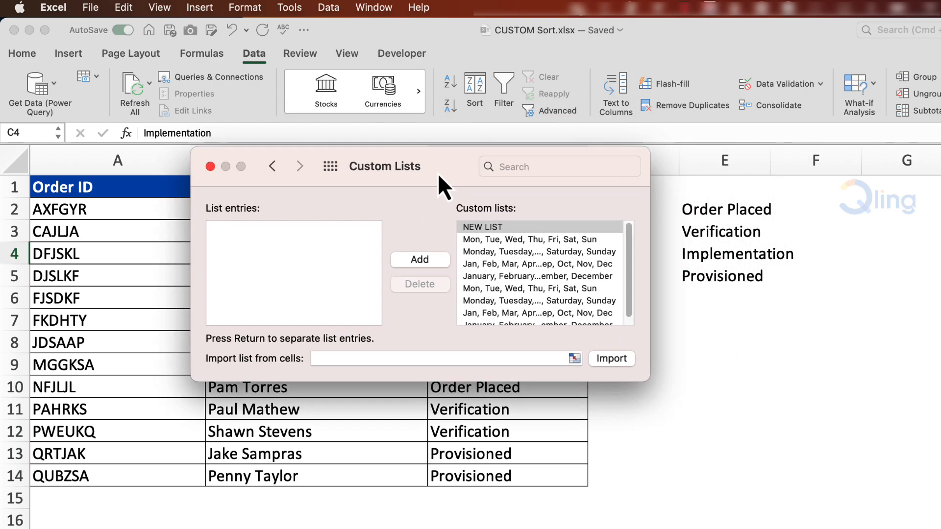
{"action": "left_click", "coordinate": [236, 248]}
{"action": "type", "text": "Or"}
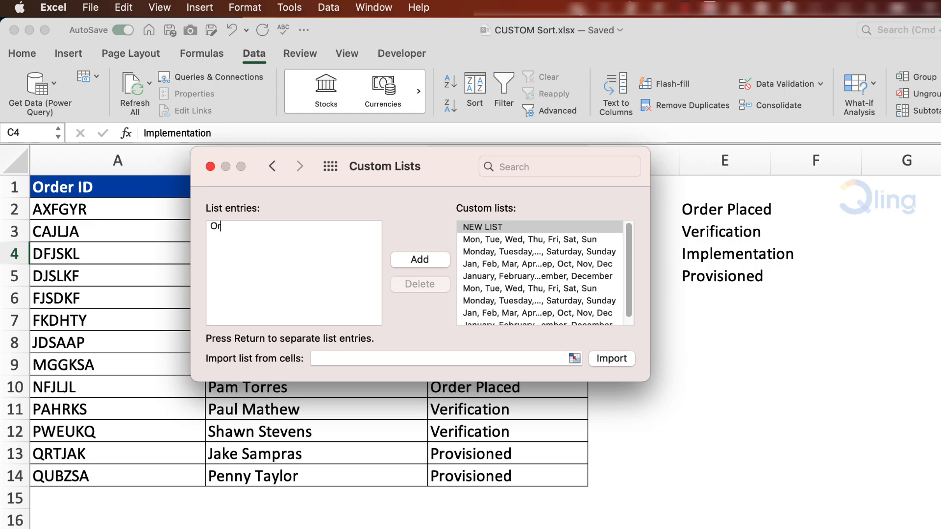
{"action": "type", "text": "der Placed, Verification, Implementation, Provisioned"}
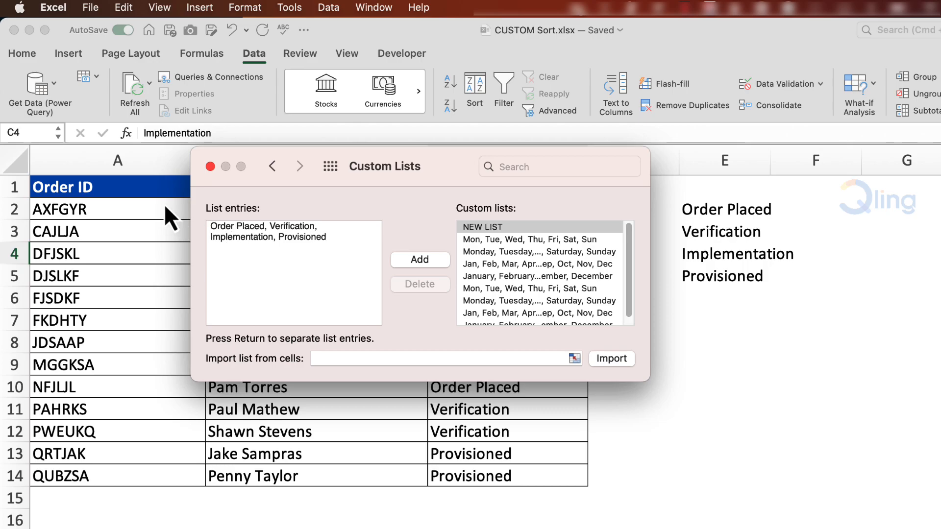
{"action": "left_click", "coordinate": [428, 260]}
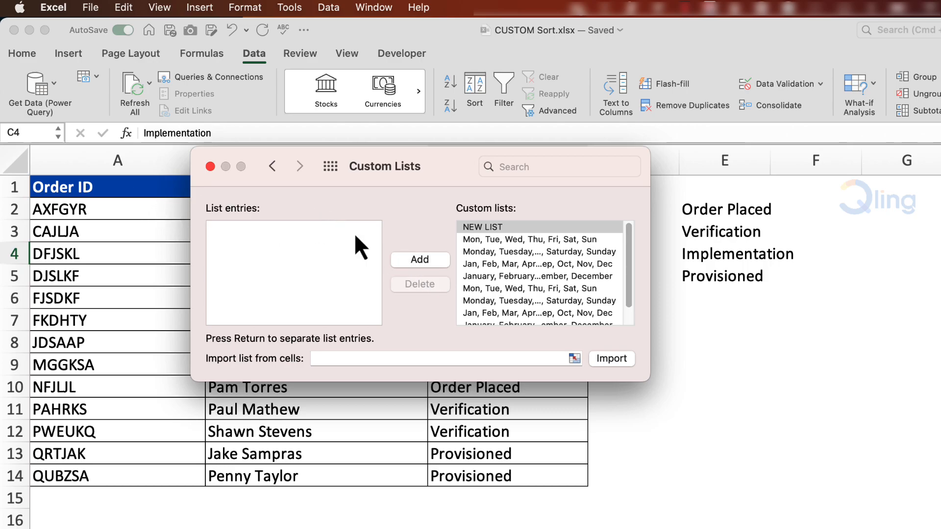
{"action": "left_click", "coordinate": [210, 166]}
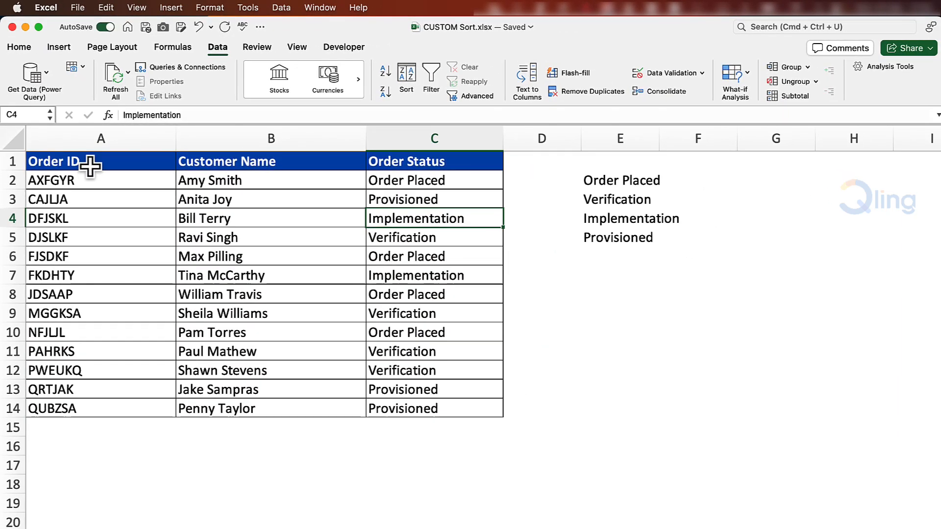
Sort the orders table A1:C14 by Order Status using the custom list Order Placed, Verification, Implementation, Provisioned.
{"action": "left_click_drag", "start_coordinate": [92, 164], "coordinate": [448, 407]}
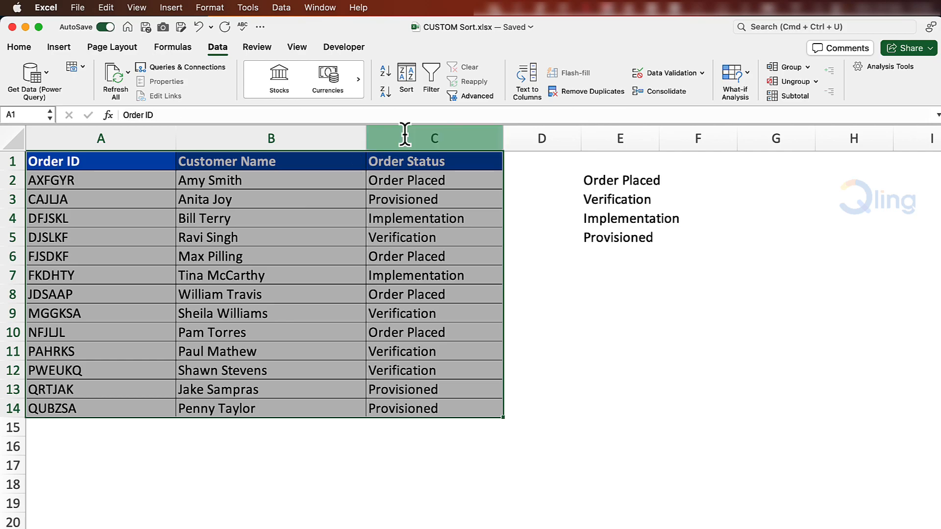
{"action": "left_click", "coordinate": [414, 80]}
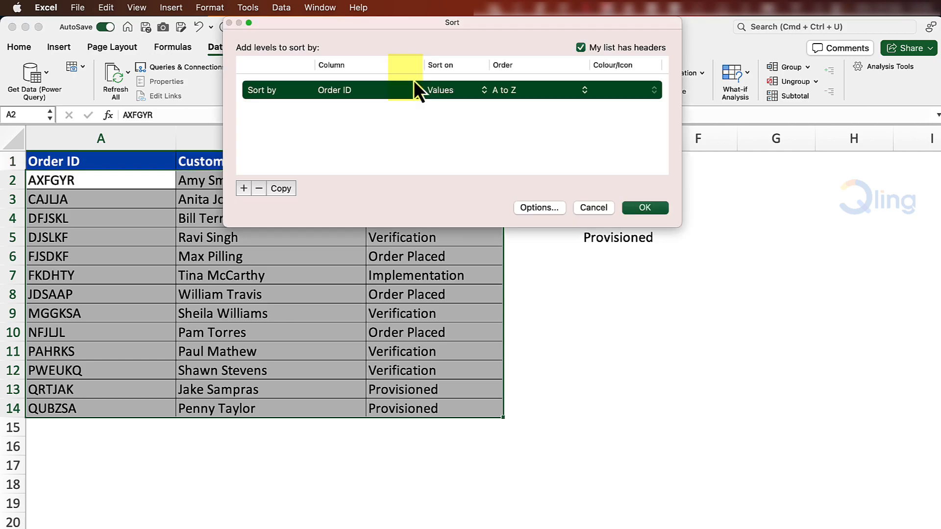
{"action": "left_click", "coordinate": [365, 90]}
{"action": "left_click", "coordinate": [395, 126]}
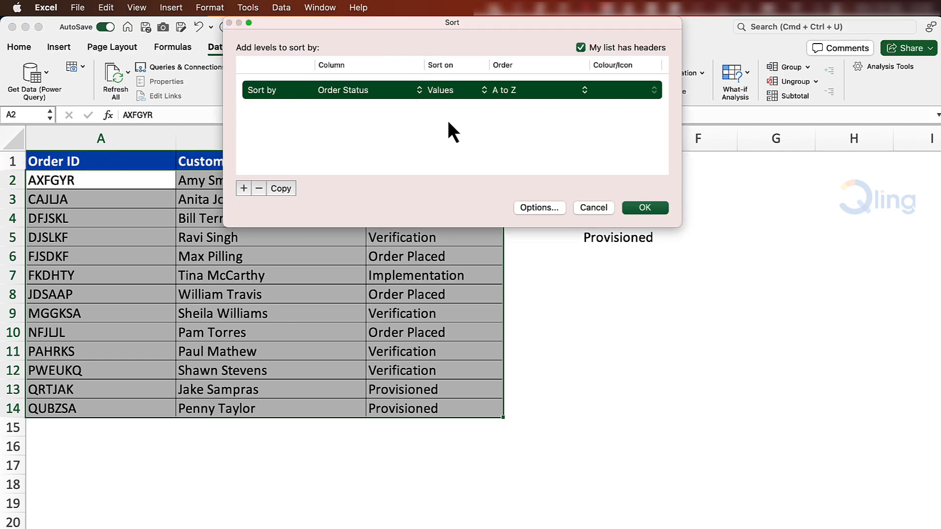
{"action": "left_click", "coordinate": [544, 96]}
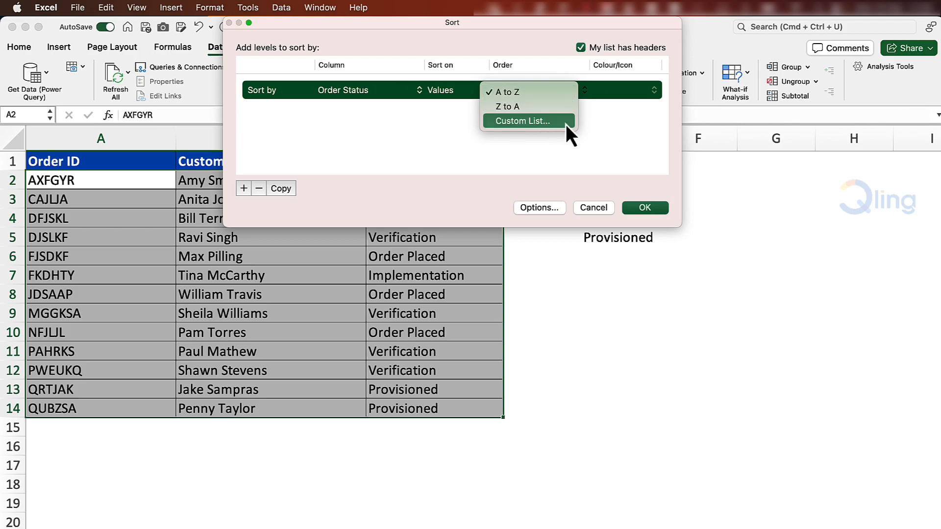
{"action": "left_click", "coordinate": [565, 122]}
{"action": "left_click_drag", "start_coordinate": [552, 121], "coordinate": [551, 139]}
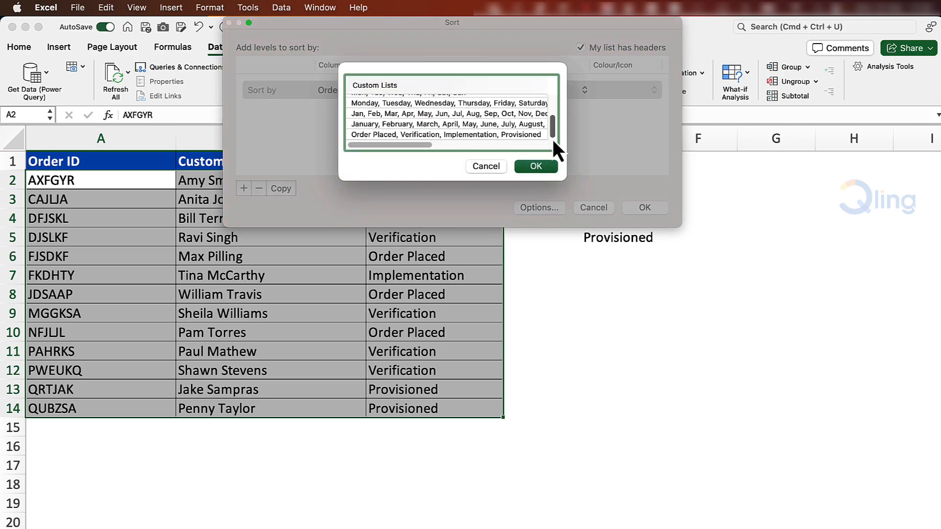
{"action": "left_click", "coordinate": [496, 136]}
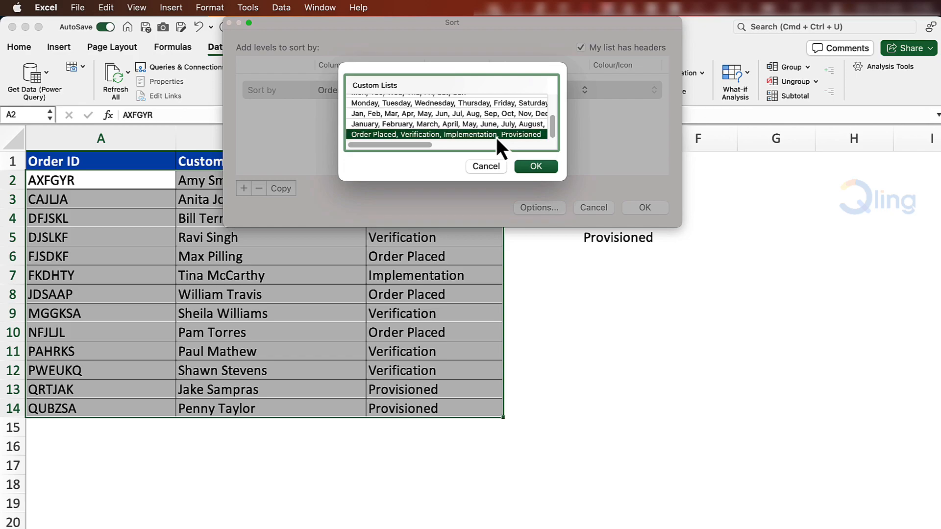
{"action": "left_click", "coordinate": [534, 167]}
{"action": "left_click", "coordinate": [645, 208]}
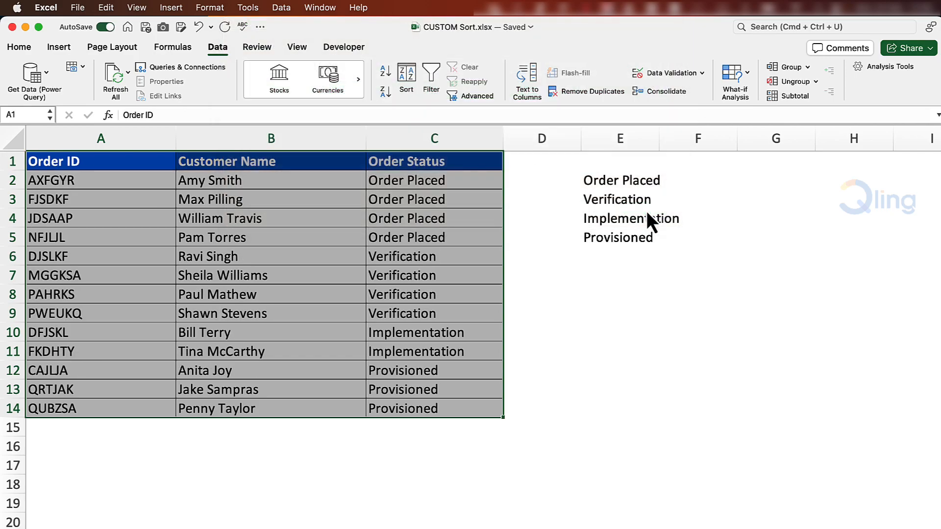